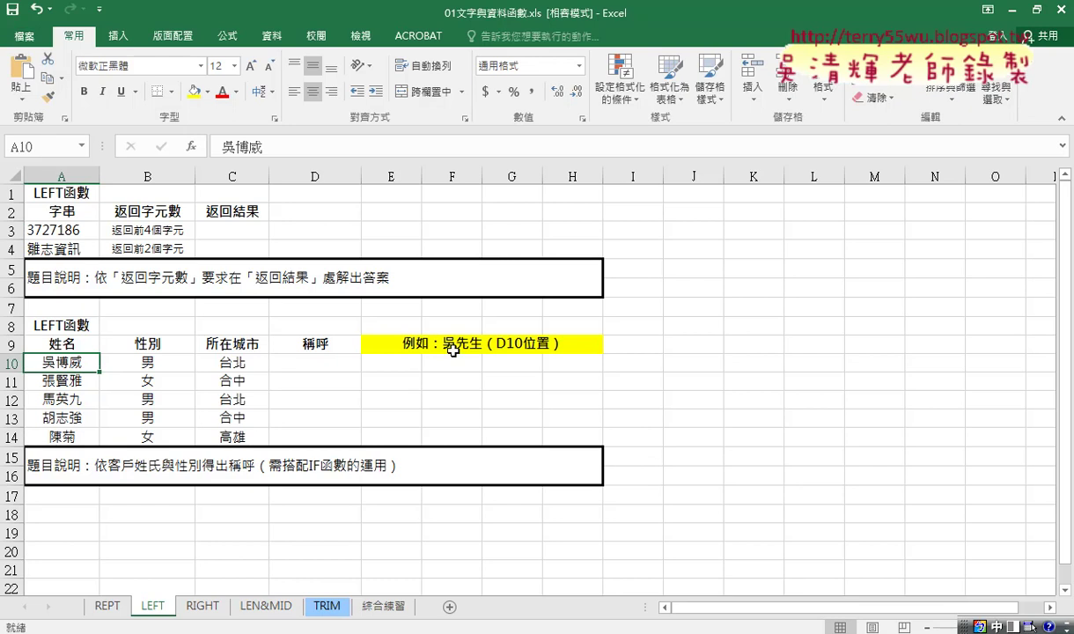
- Mark up the example cell, the names in column A and the gender 男 in B10
click(444, 341)
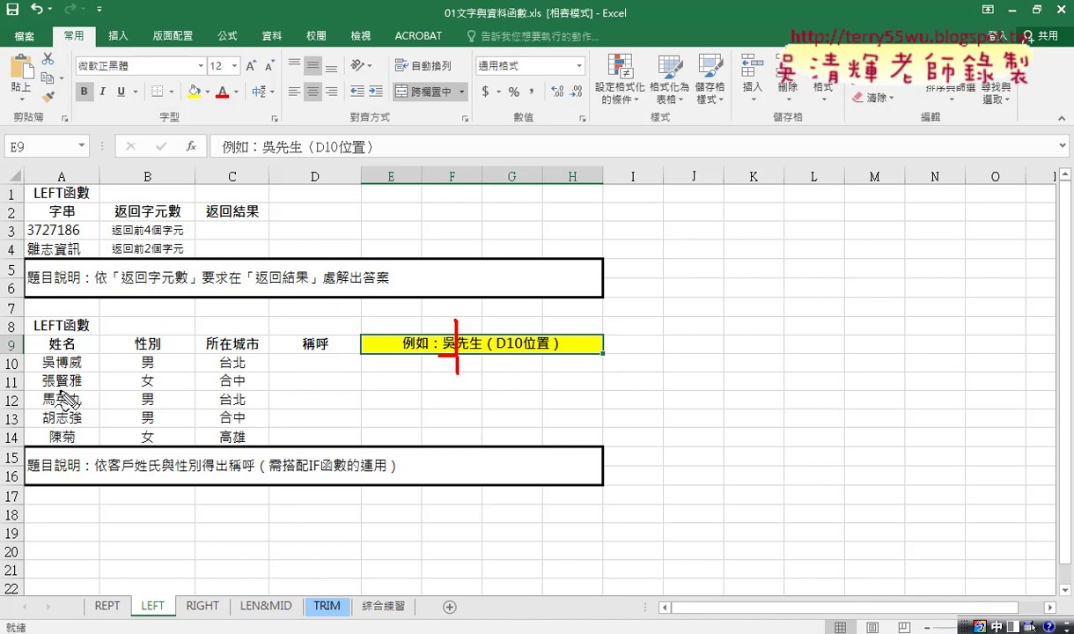
drag(58, 352, 58, 445)
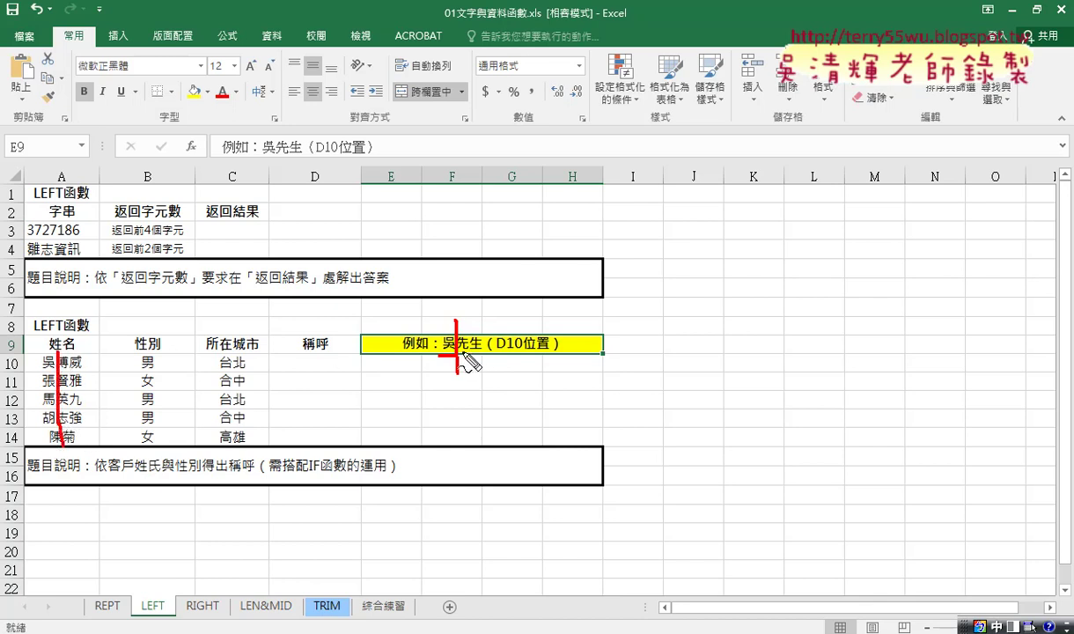
mouse_move(151, 371)
mouse_down()
mouse_move(160, 355)
mouse_move(145, 374)
mouse_up()
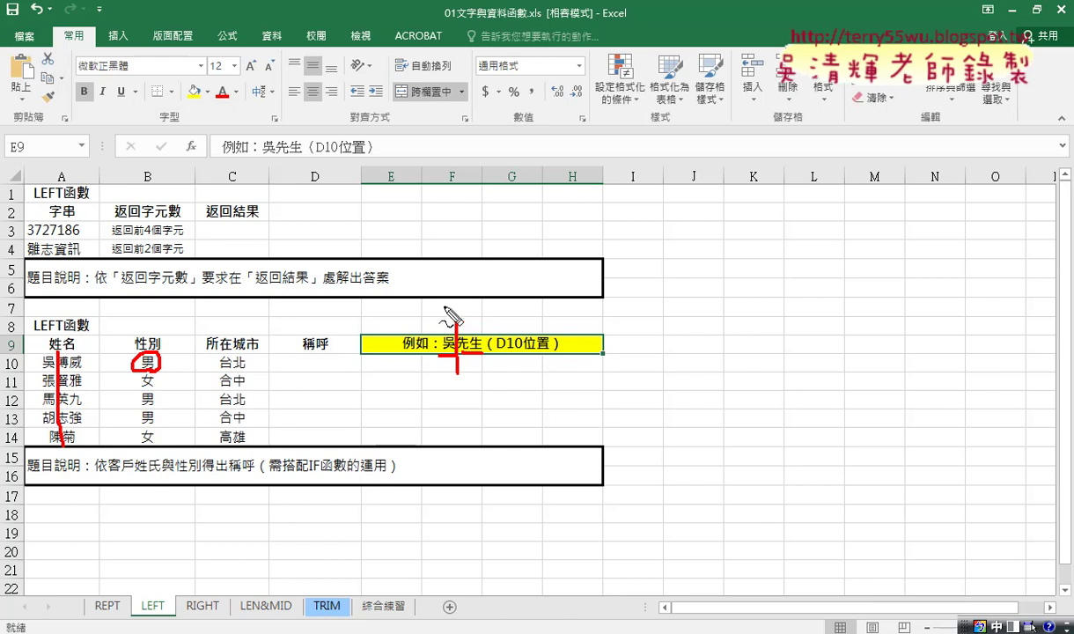
drag(447, 273, 455, 317)
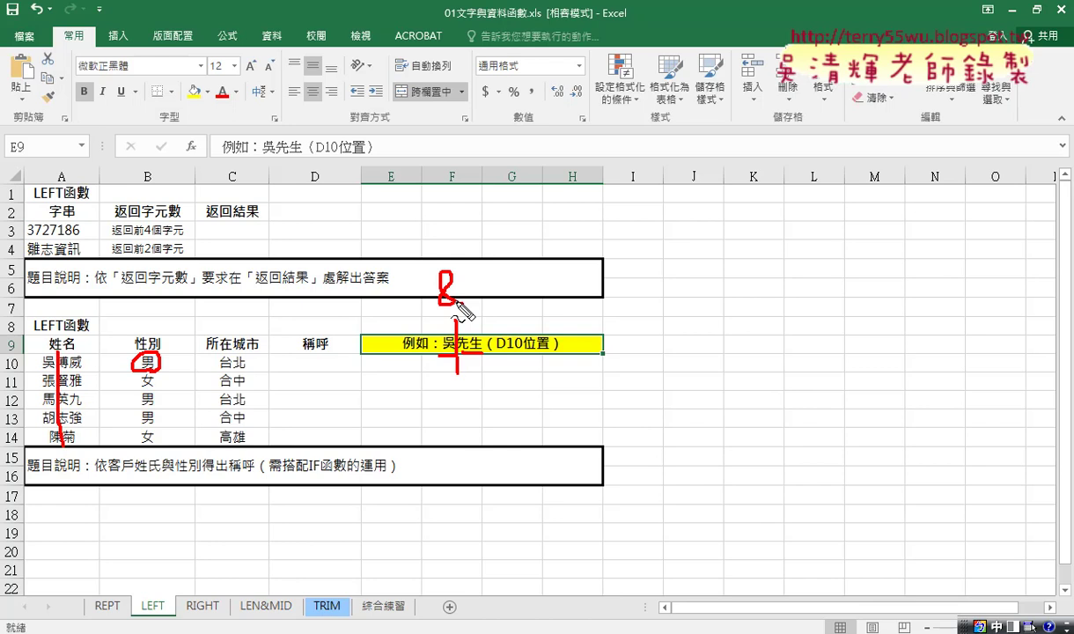
key(Escape)
- Insert the LEFT function from the 文字 category into cell D10
click(299, 360)
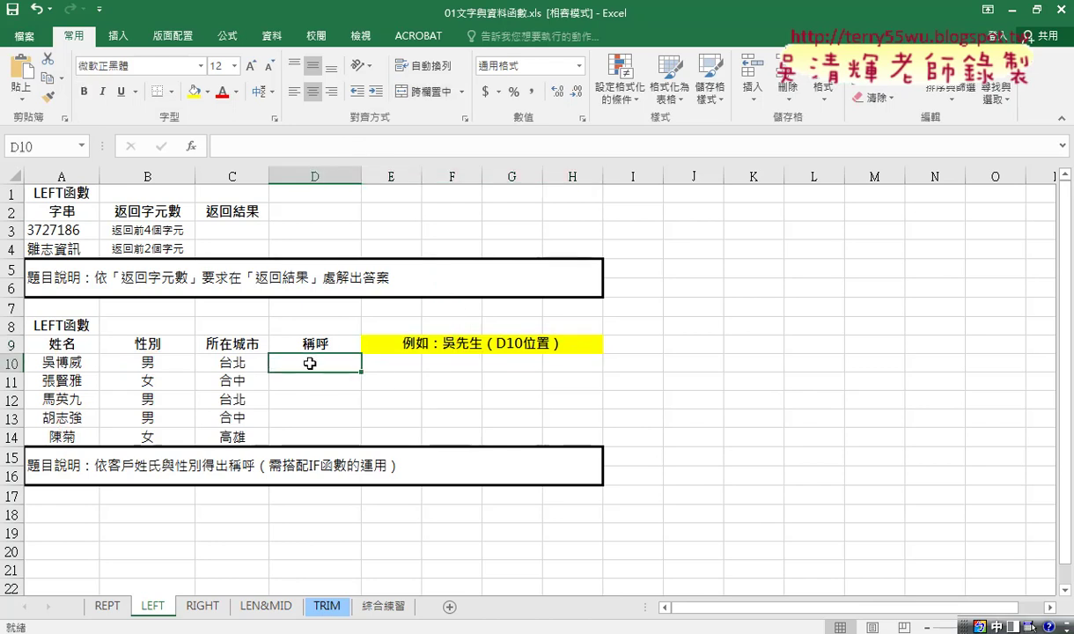
click(192, 149)
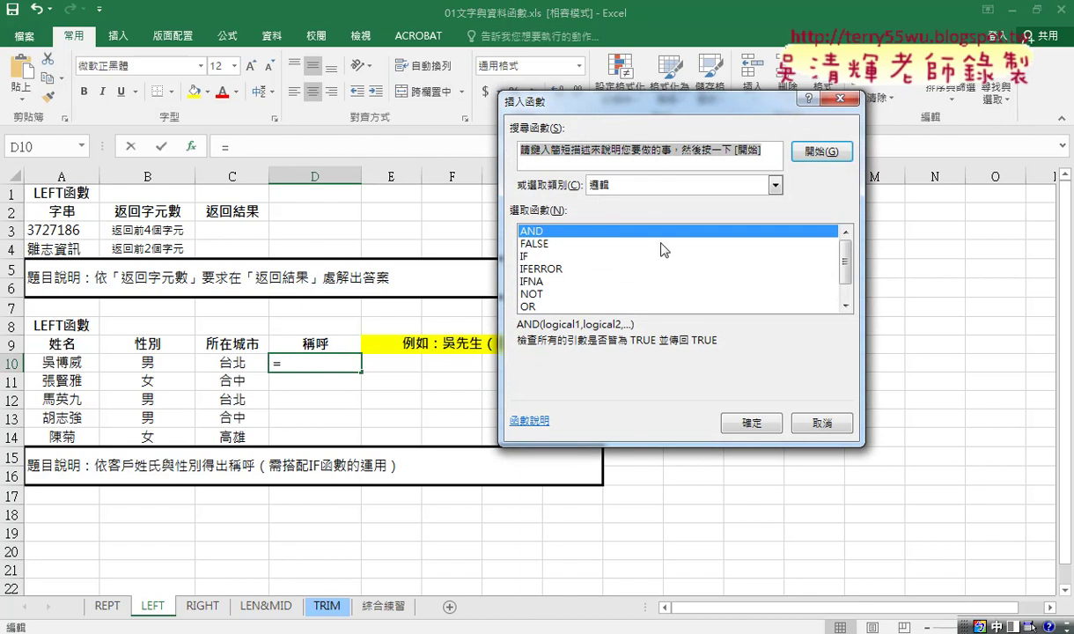
click(774, 184)
click(607, 301)
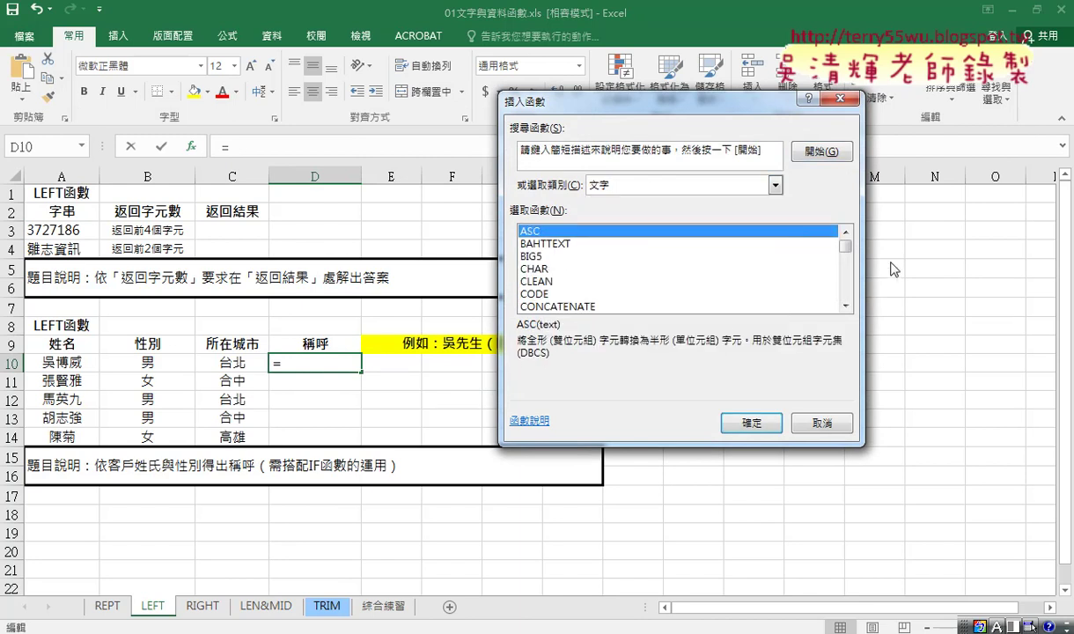
drag(845, 246, 847, 268)
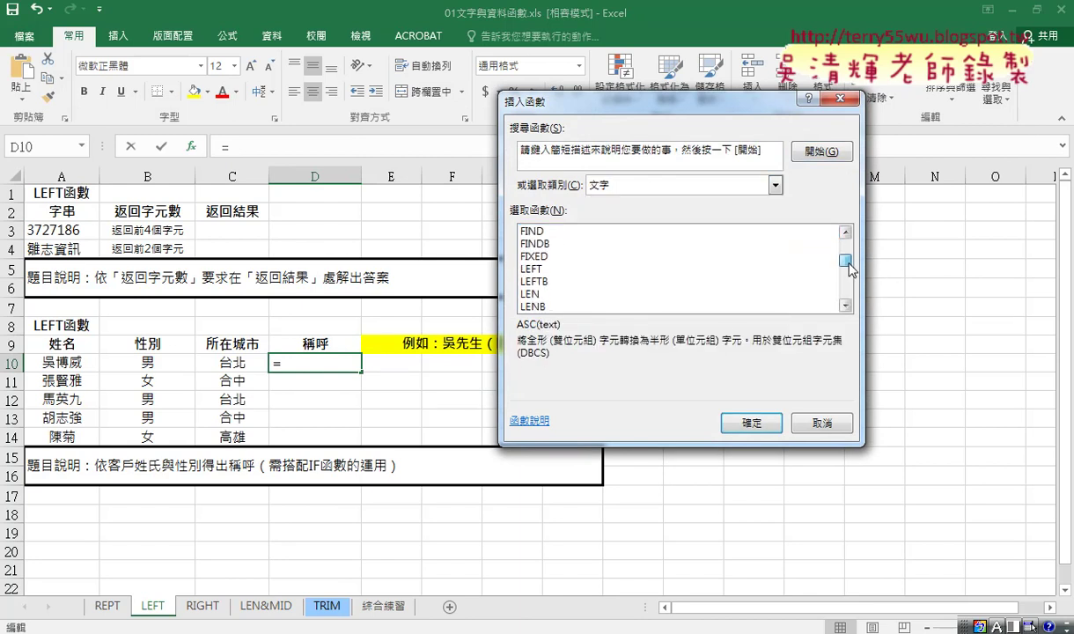
click(536, 269)
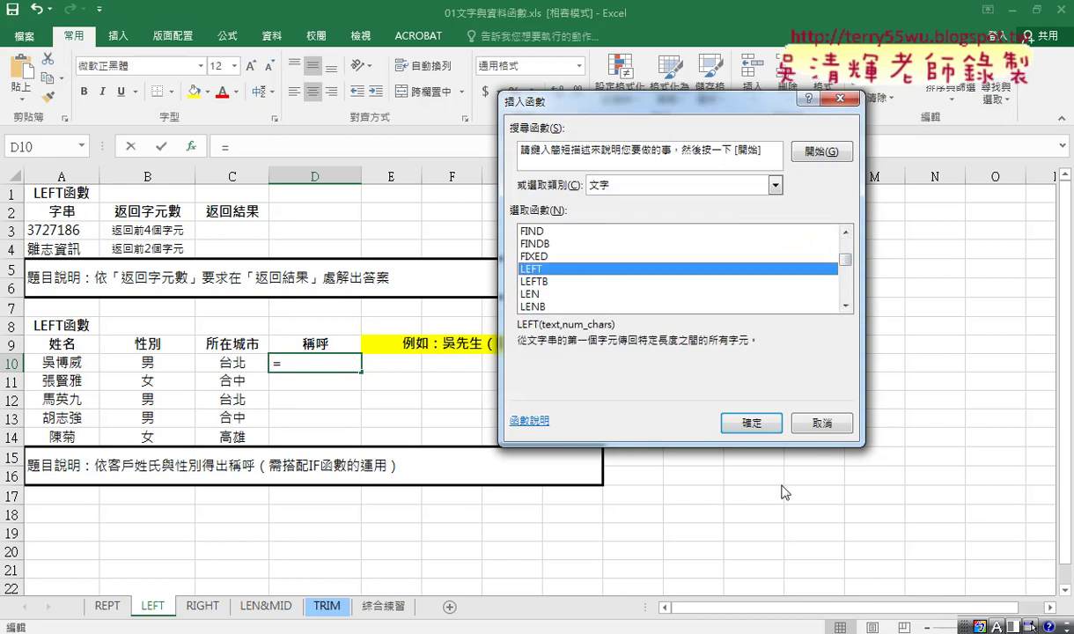
key(Return)
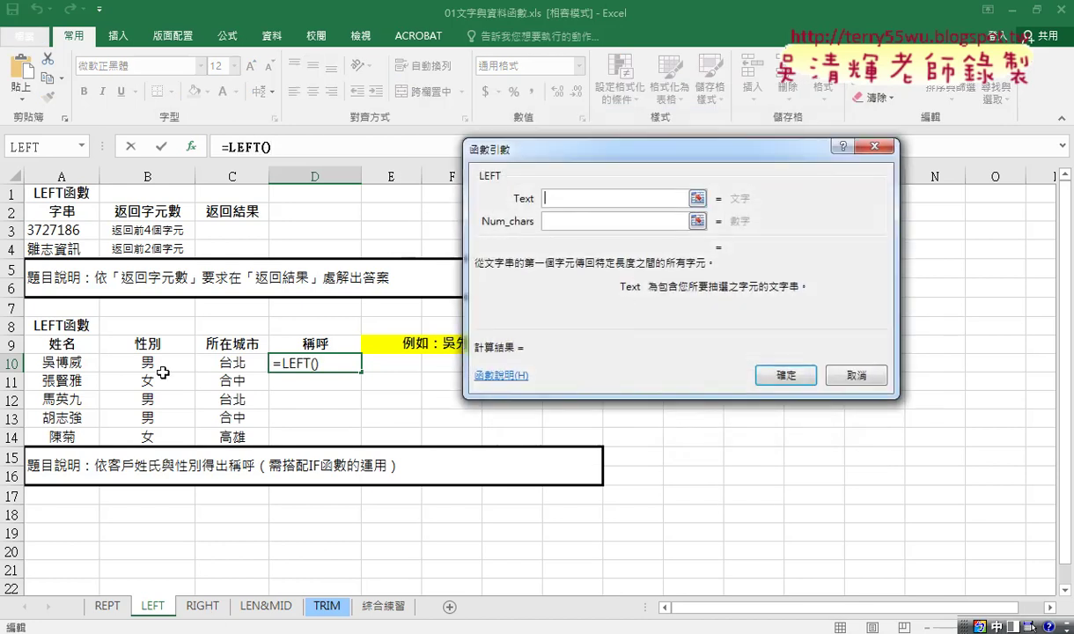
- Enter =LEFT(A10,1) in D10 and fill it to D14, showing surnames 吳, 張, 馬, 胡, 陳
click(70, 359)
click(555, 221)
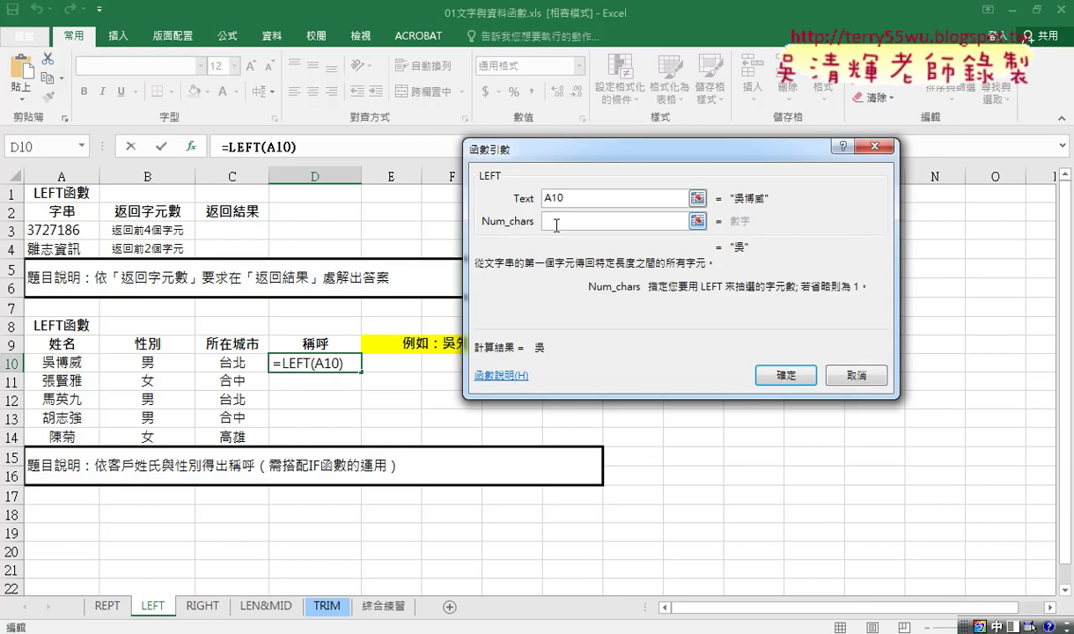
text(1)
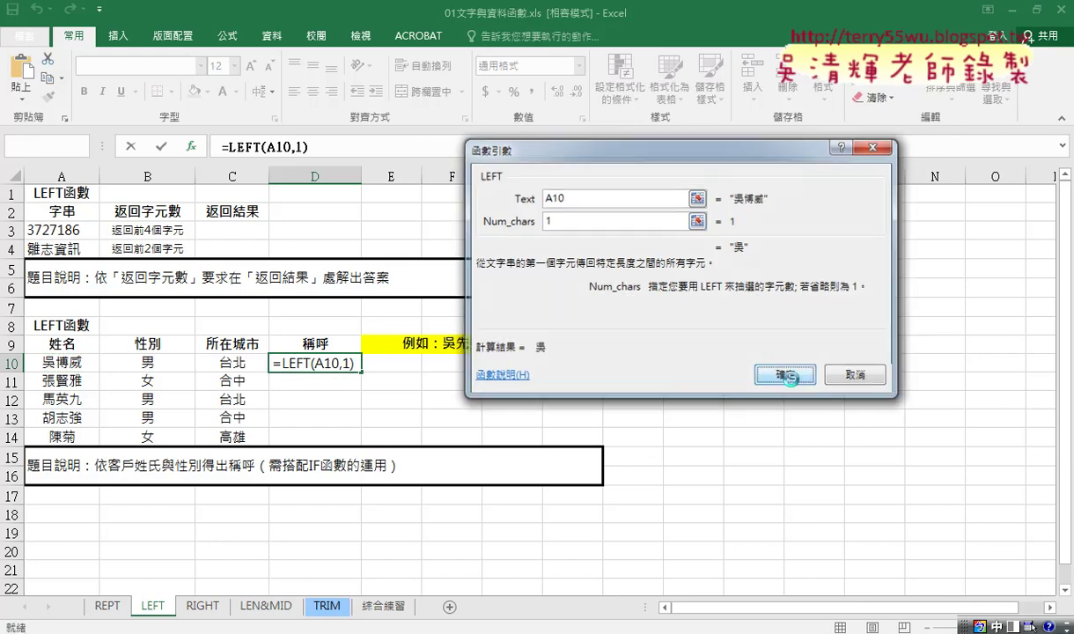
click(759, 372)
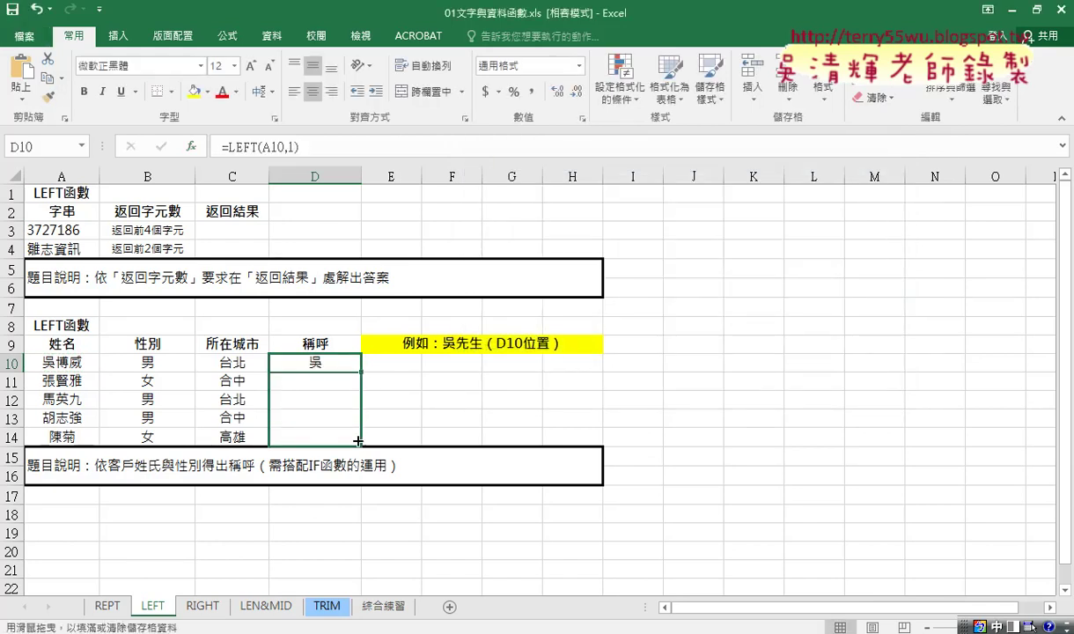
drag(361, 374, 356, 435)
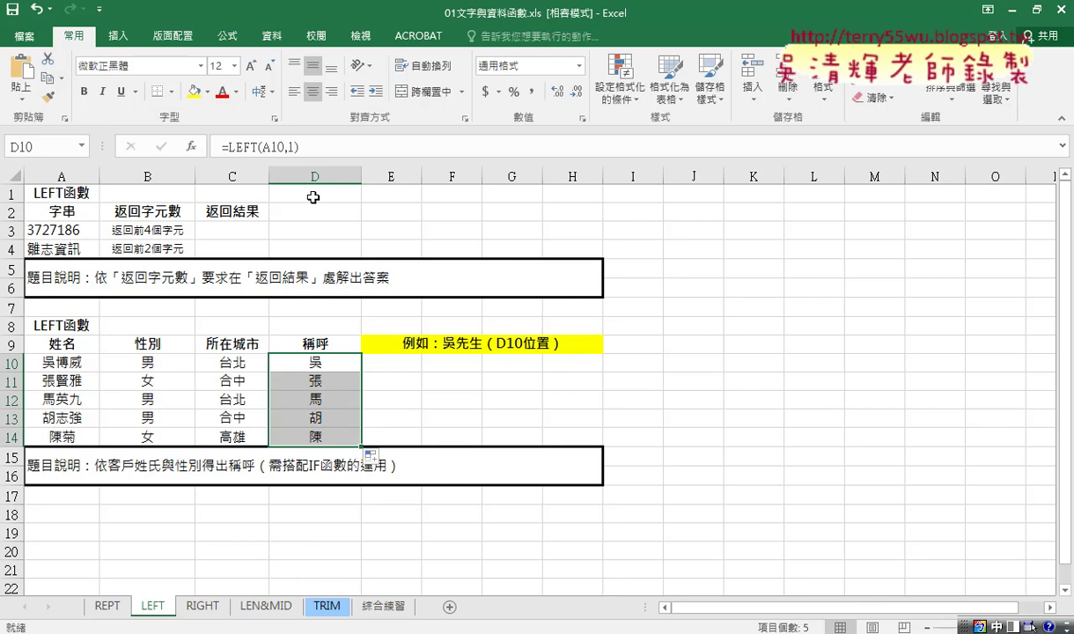
click(330, 363)
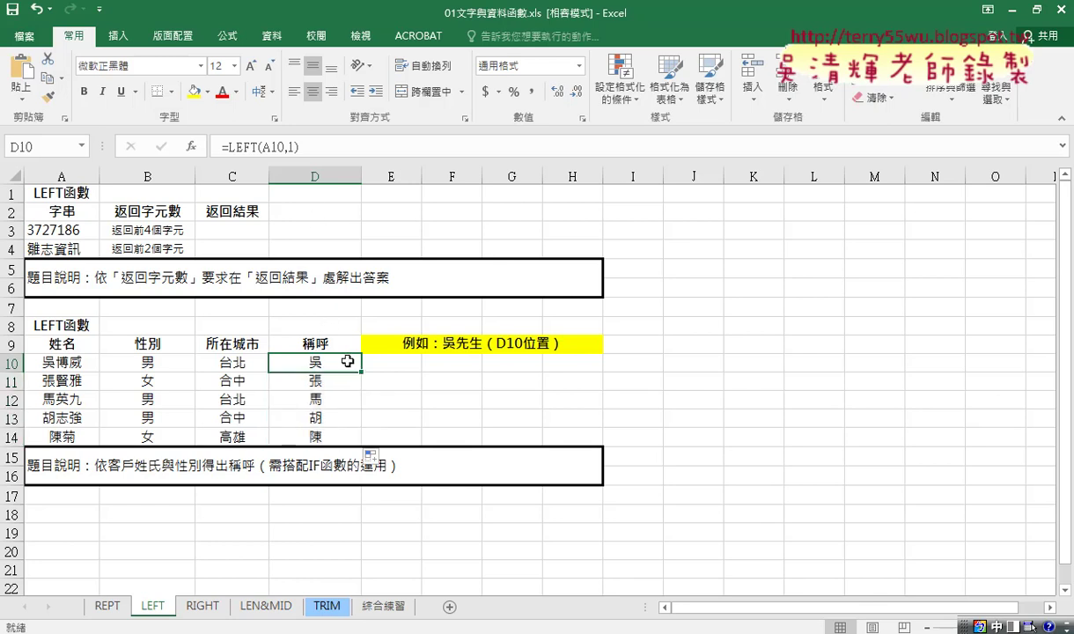
- Append &"" to D10's =LEFT(A10,1) in the formula bar, annotating the & join
click(375, 150)
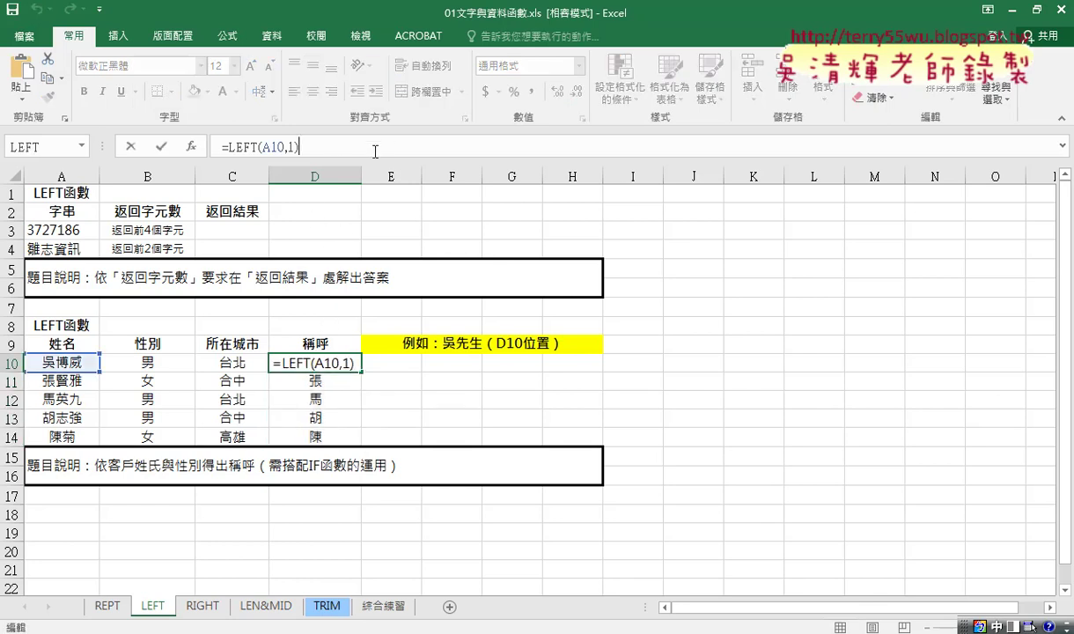
text(&)
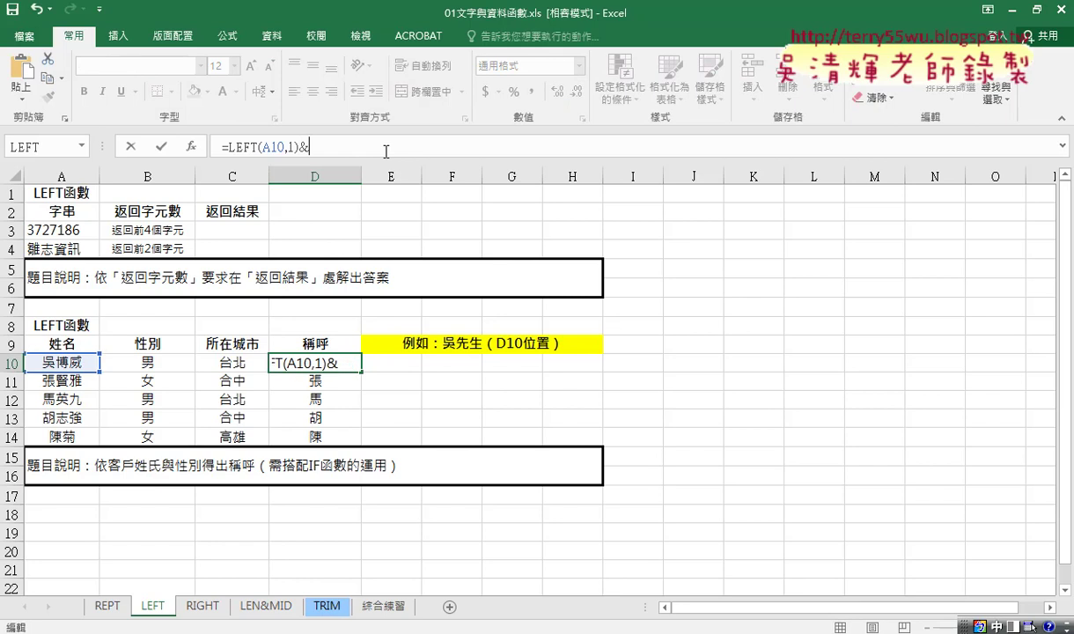
text("")
key(Left)
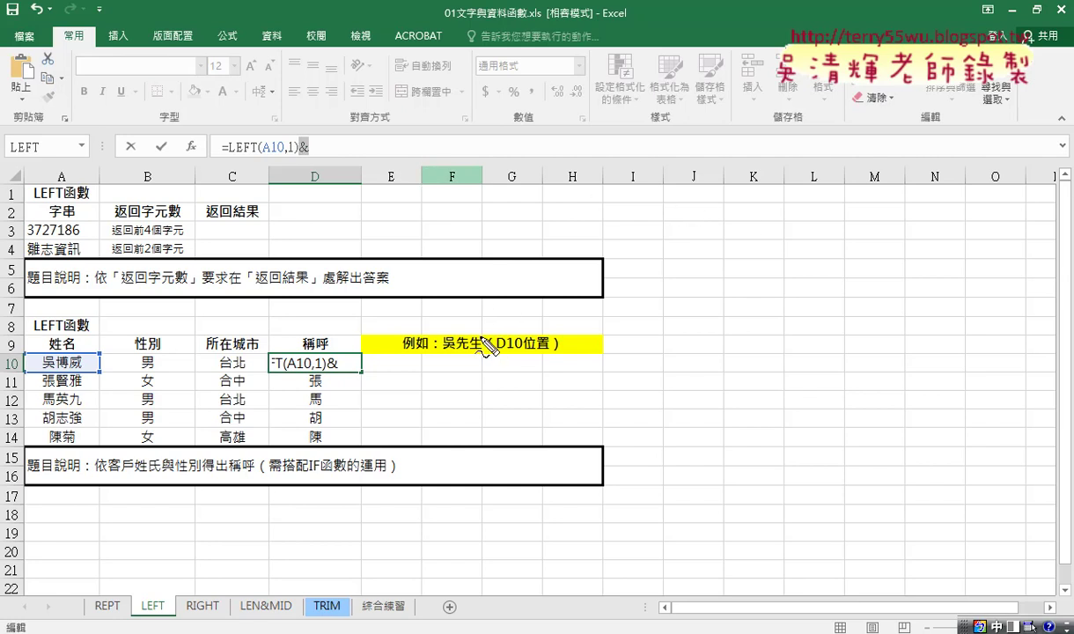
mouse_move(478, 337)
mouse_down()
mouse_move(308, 155)
mouse_move(344, 156)
mouse_up()
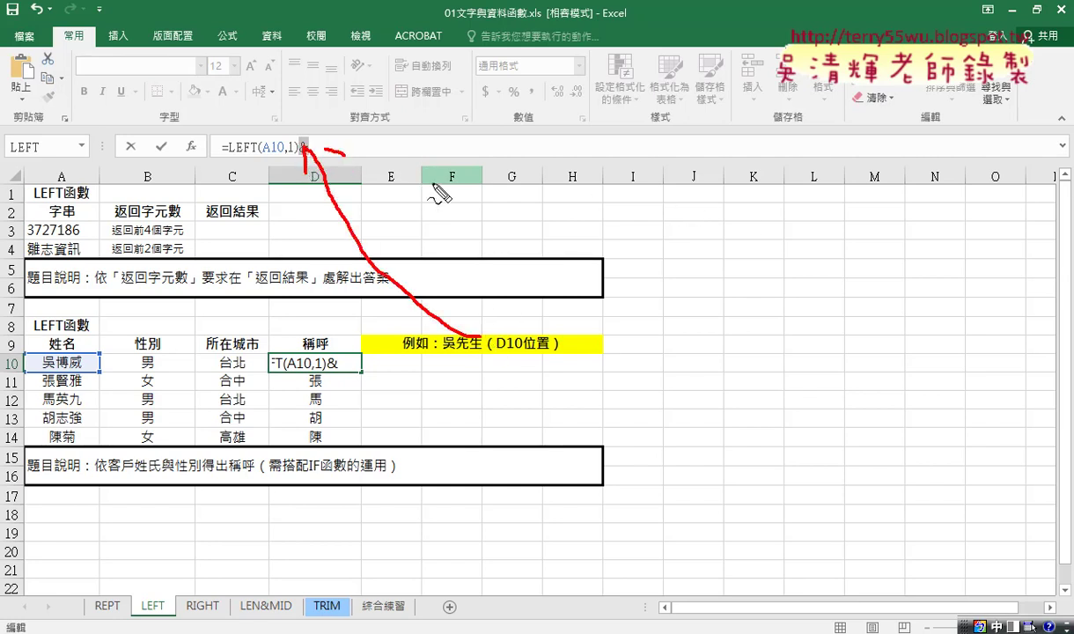
key(Escape)
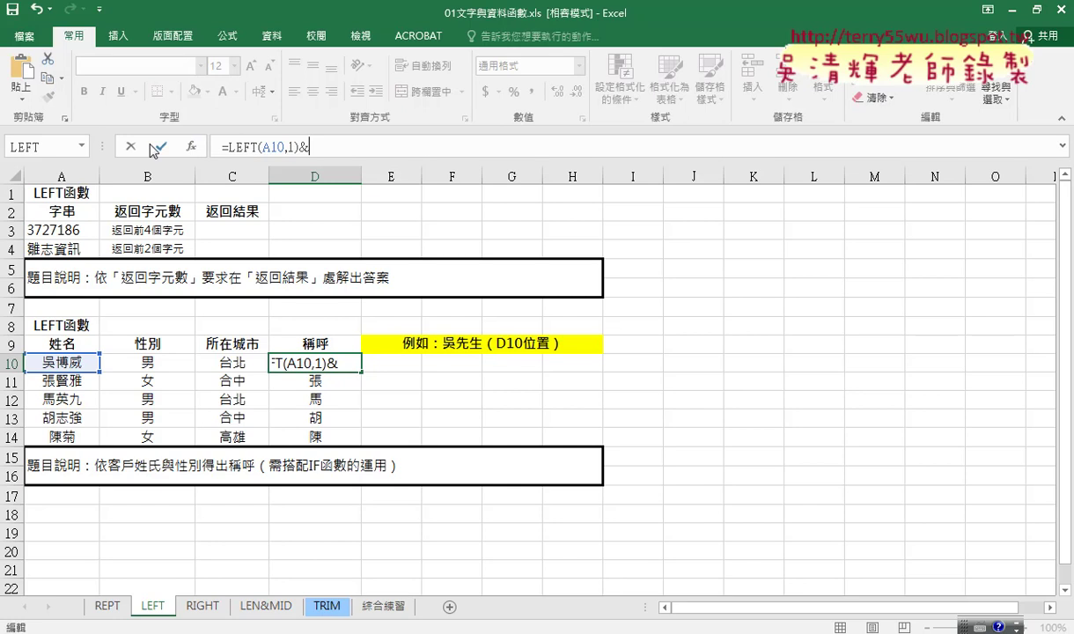
click(81, 147)
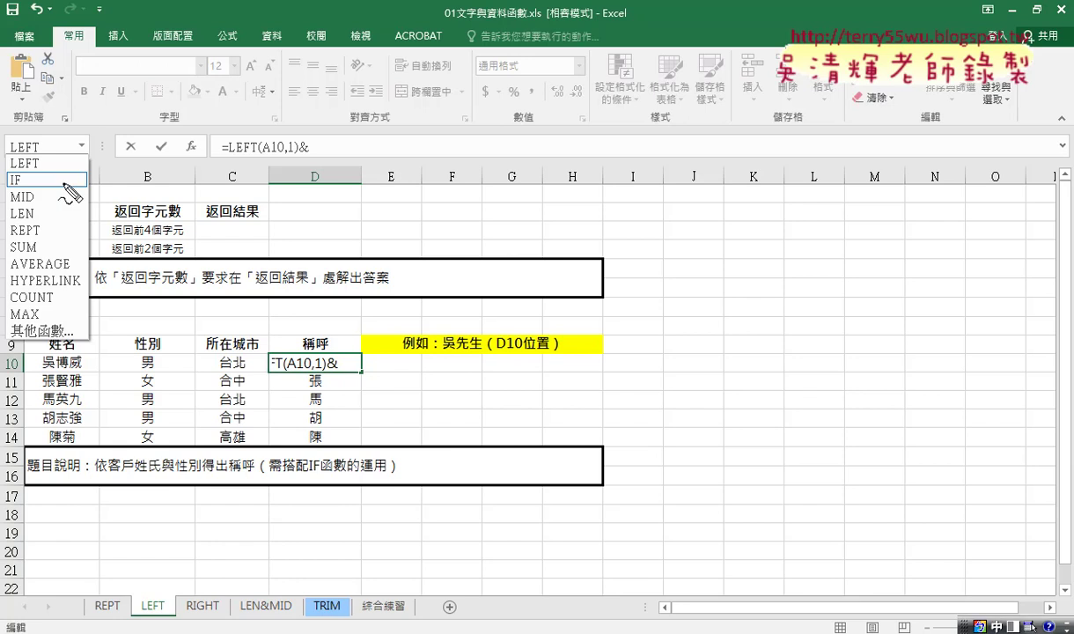
mouse_move(25, 165)
mouse_down()
mouse_move(38, 180)
mouse_move(35, 170)
mouse_up()
drag(71, 123, 360, 159)
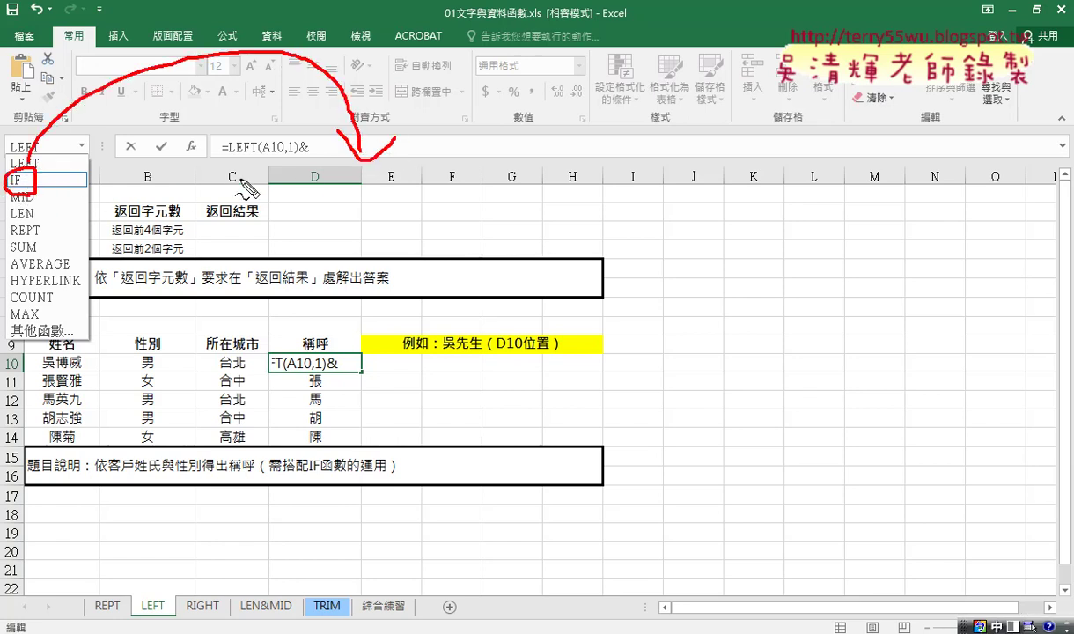
drag(82, 148, 83, 132)
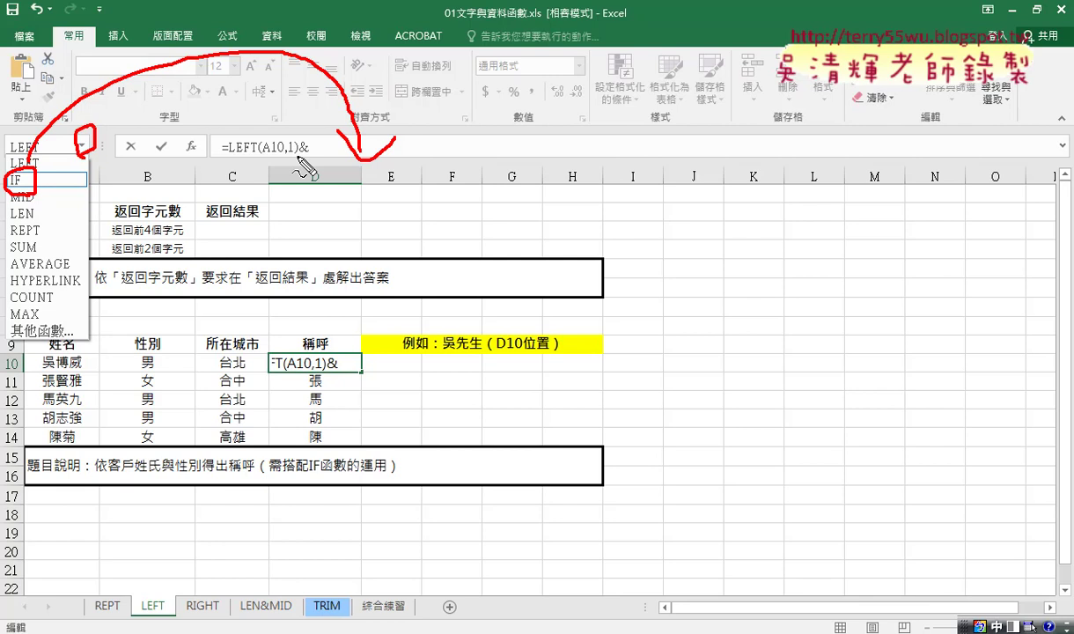
click(299, 155)
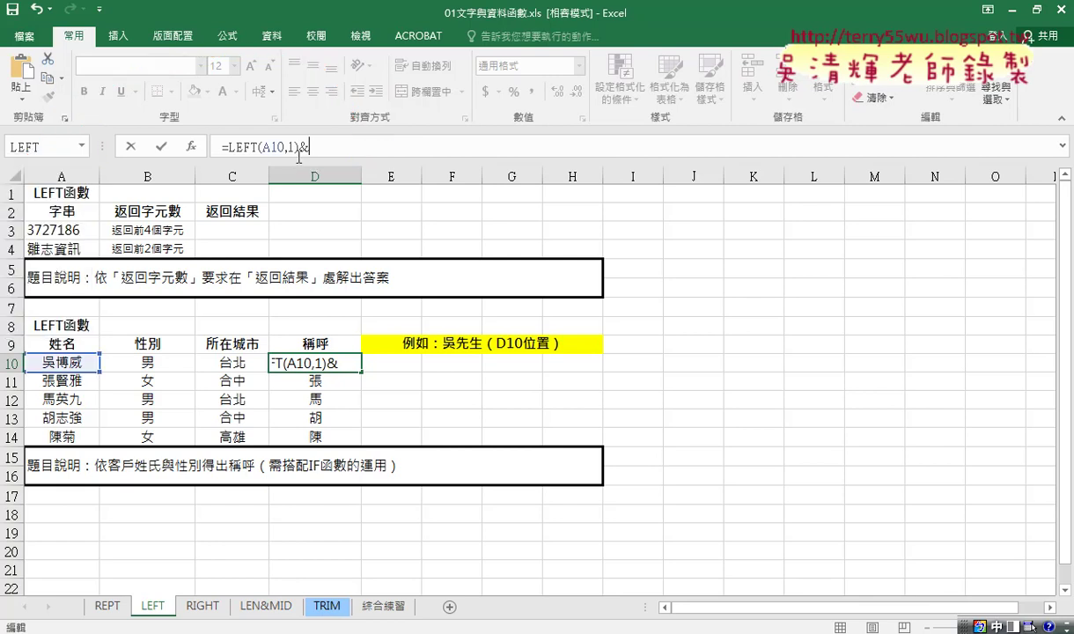
click(79, 146)
- Add IF with test B10="男", returning "先生" if true and "小姐" otherwise
click(59, 179)
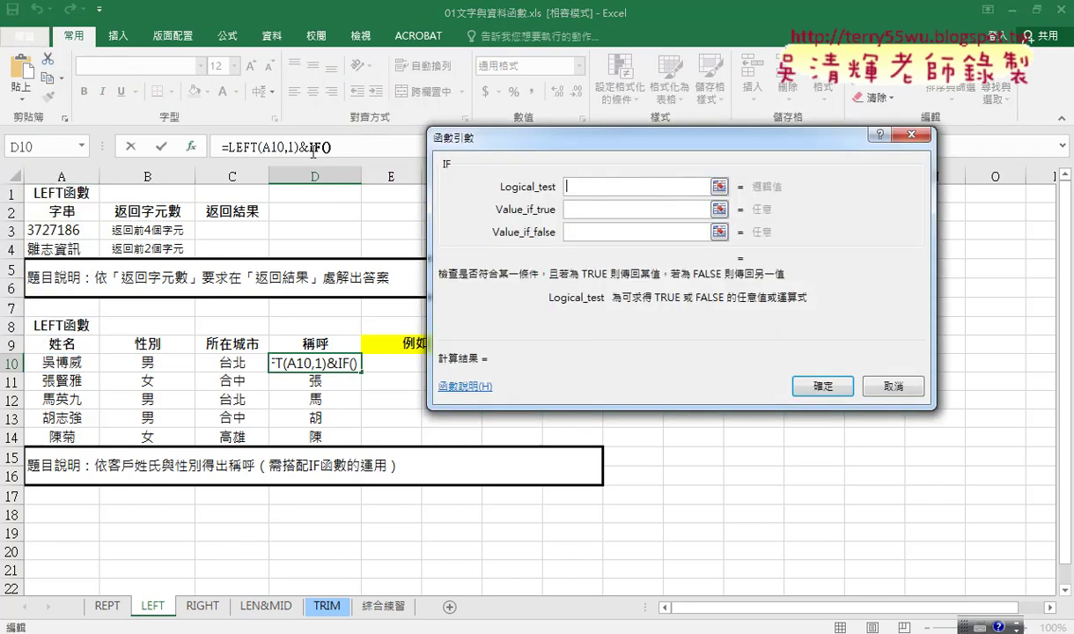
drag(580, 140, 515, 66)
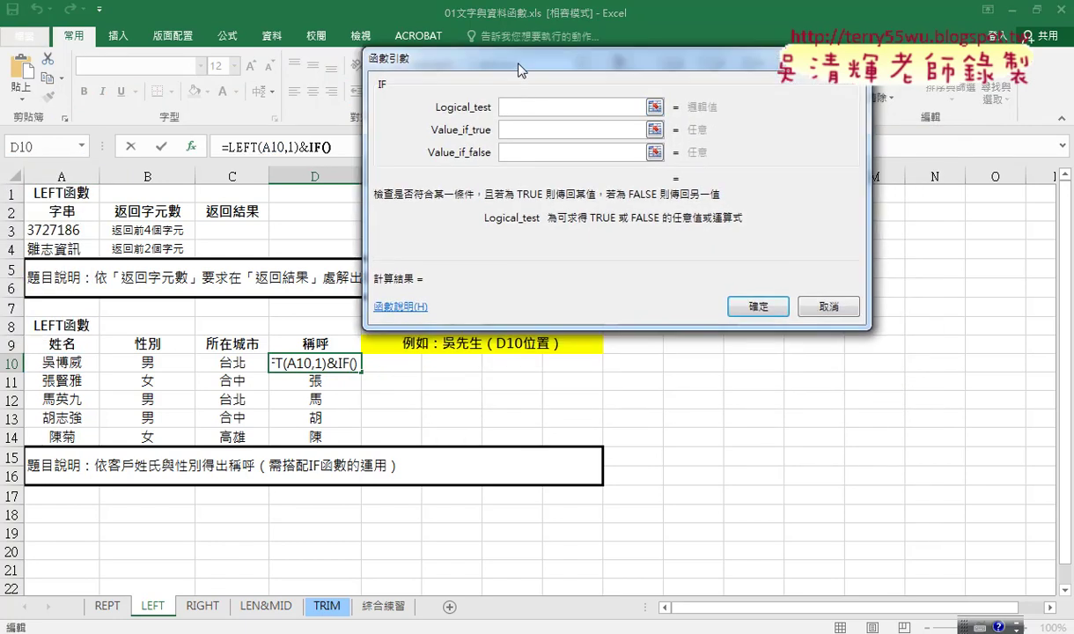
click(164, 364)
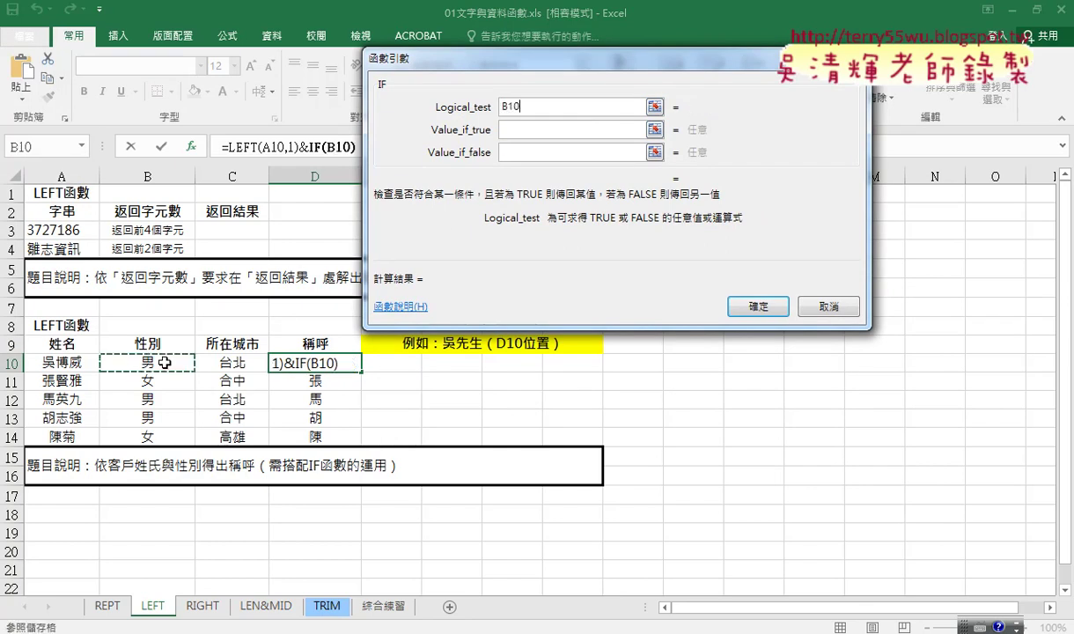
text(=)
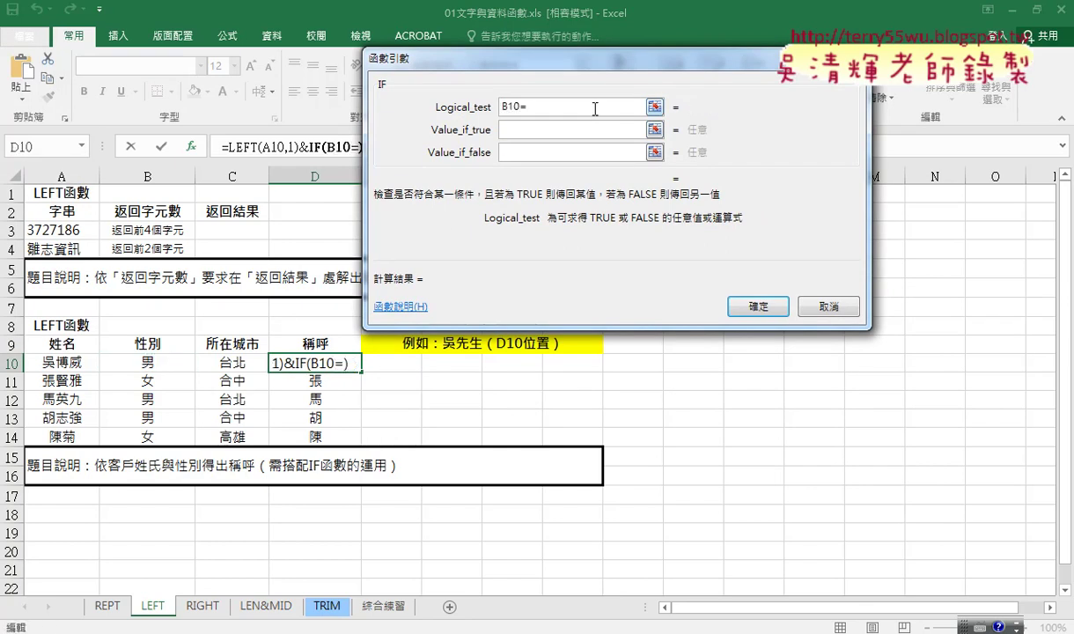
text("")
text(ㄋ)
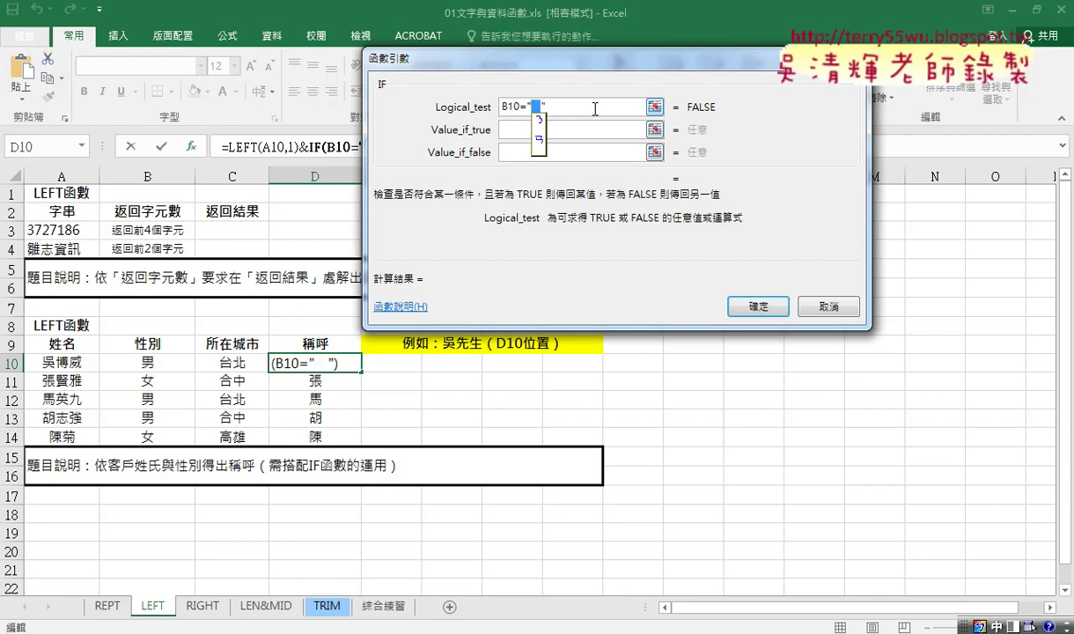
text(男)
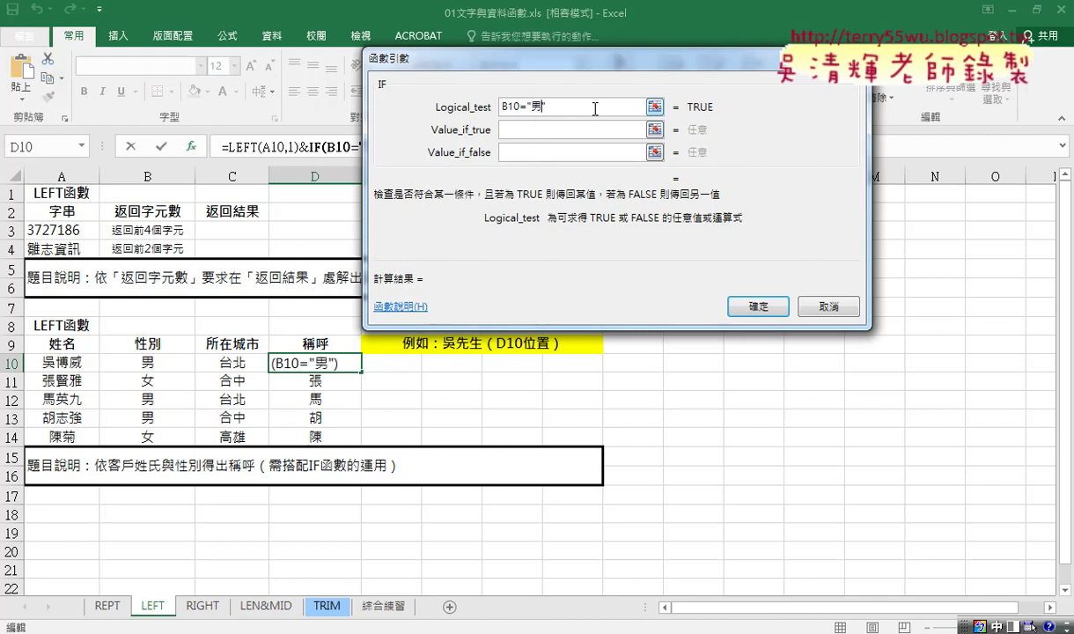
click(529, 130)
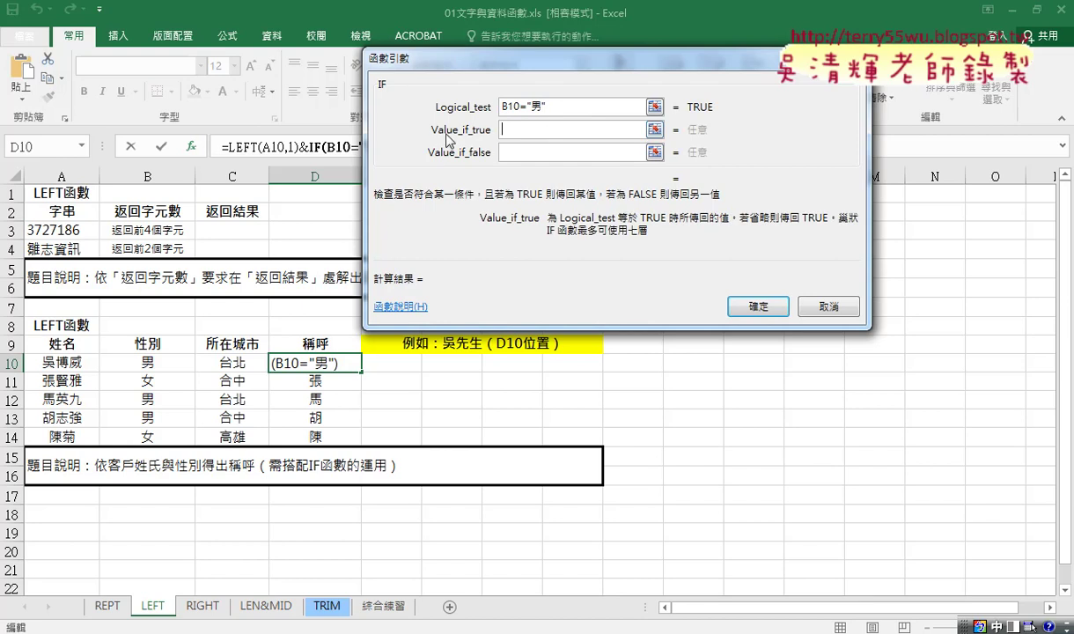
drag(497, 62, 601, 73)
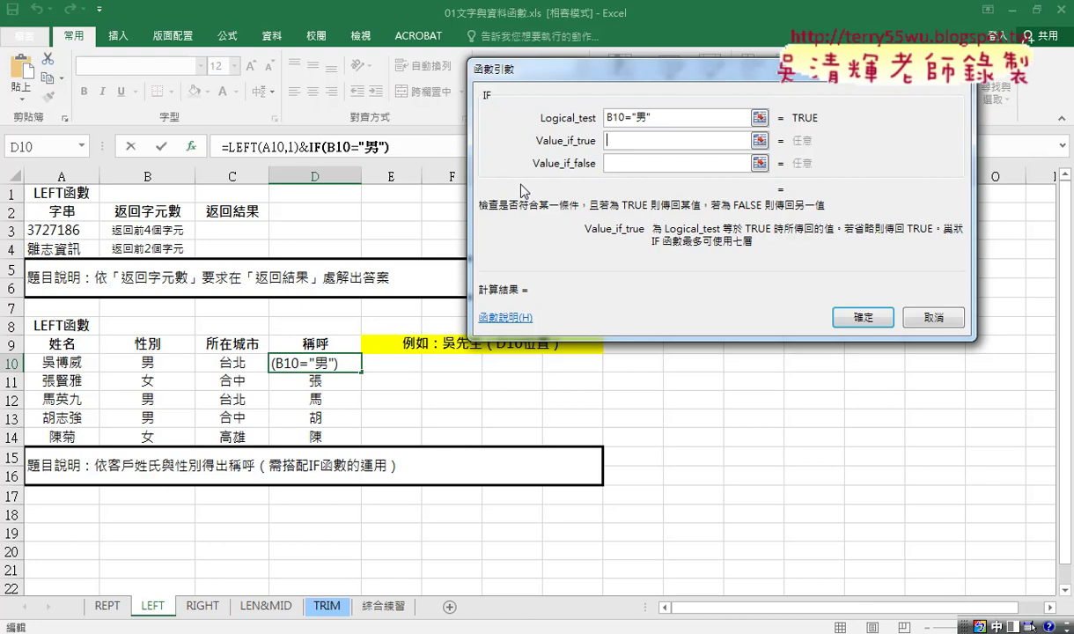
text(v)
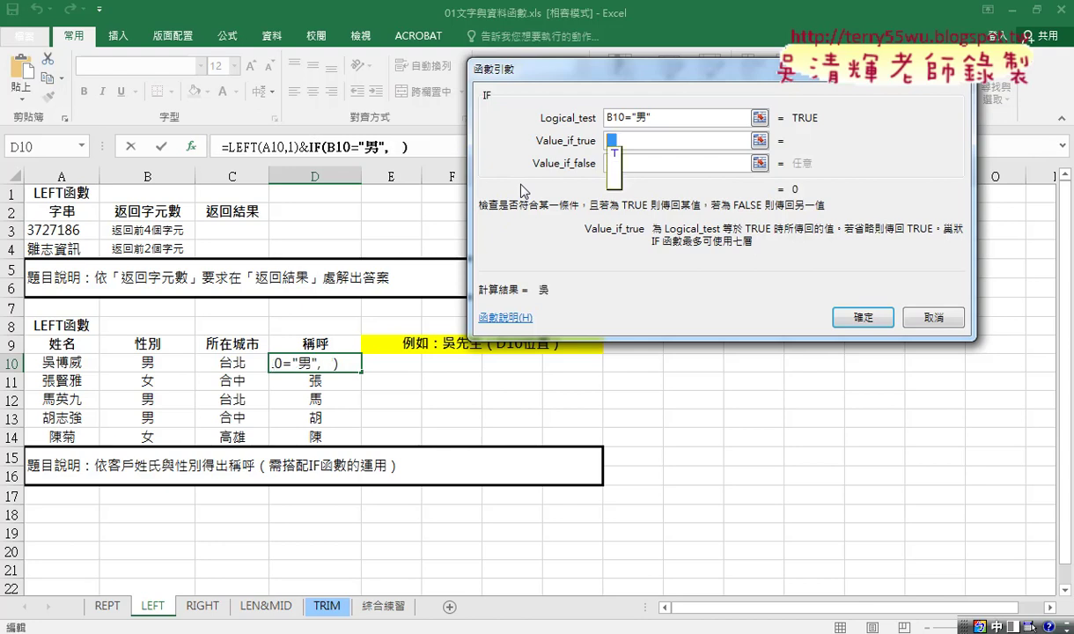
text(u0)
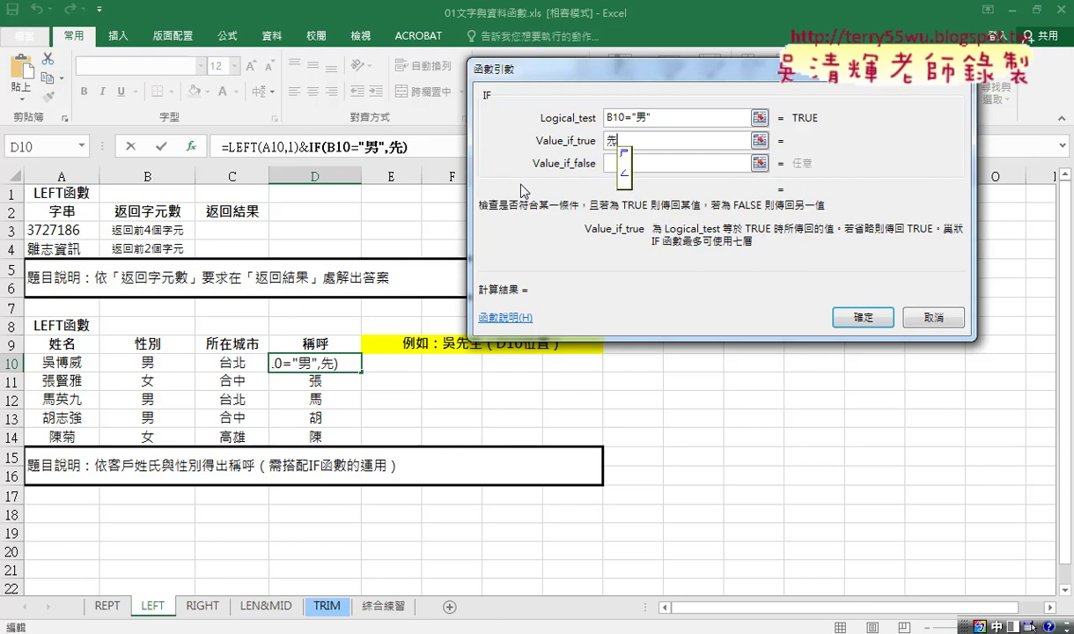
key(Tab)
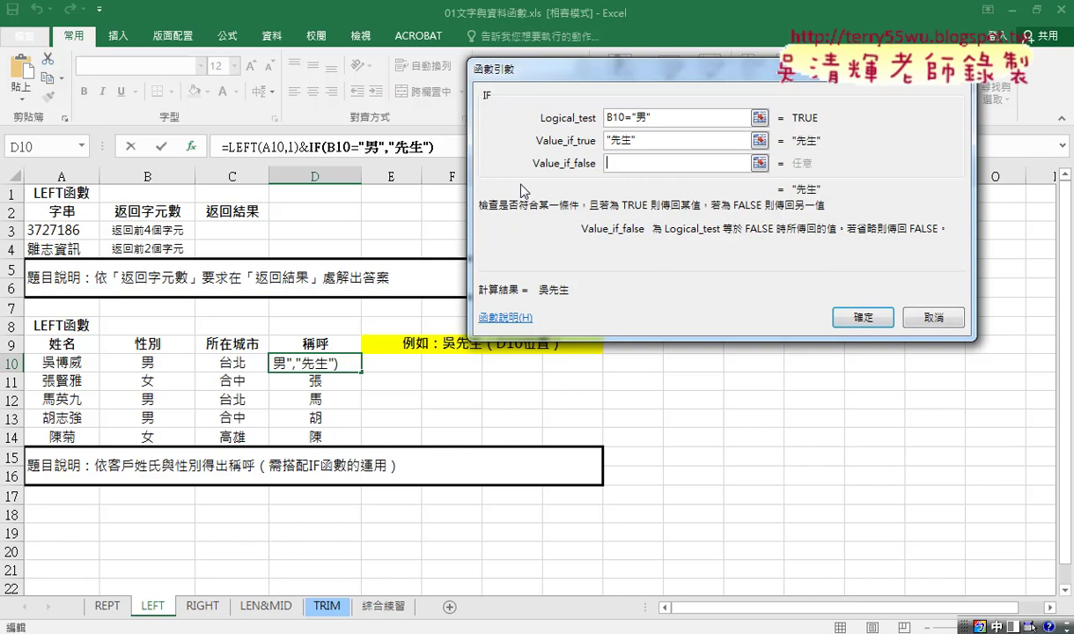
text(vul3)
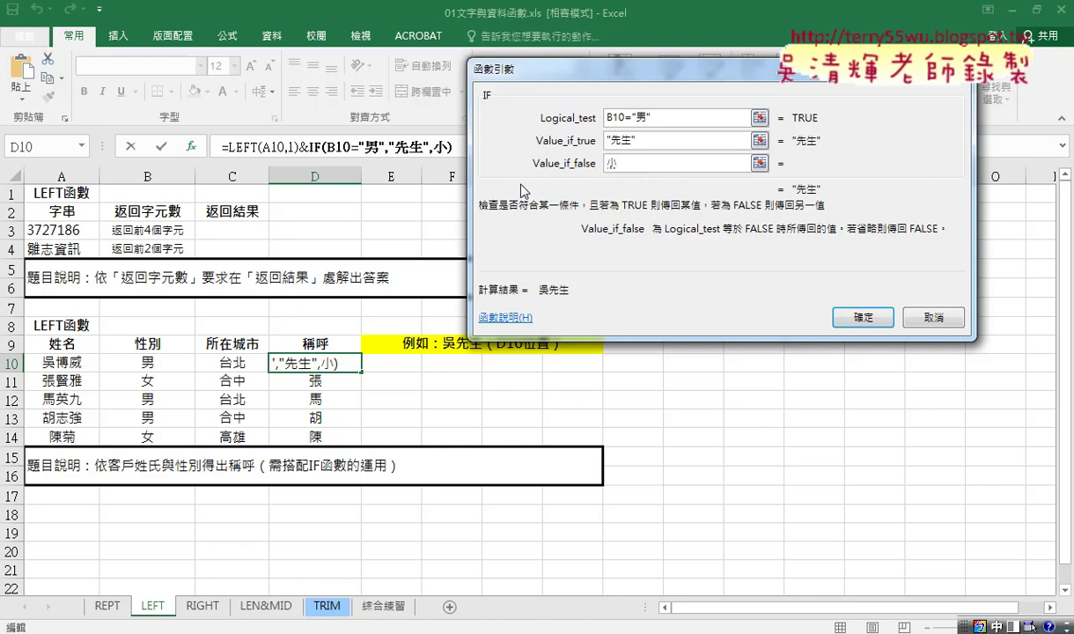
text(r)
text(u,3)
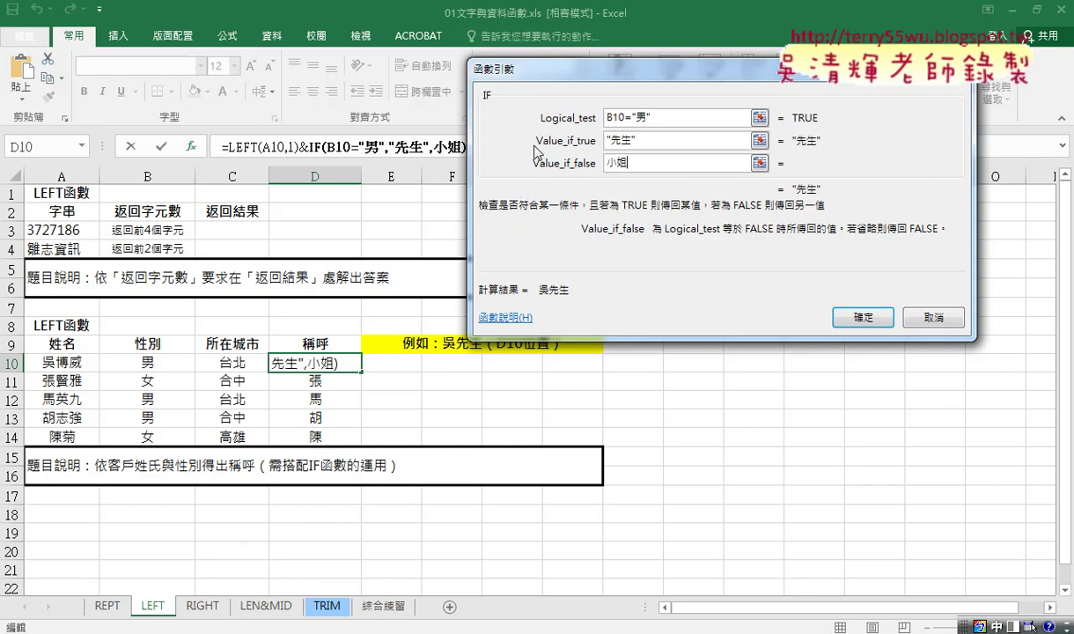
click(645, 140)
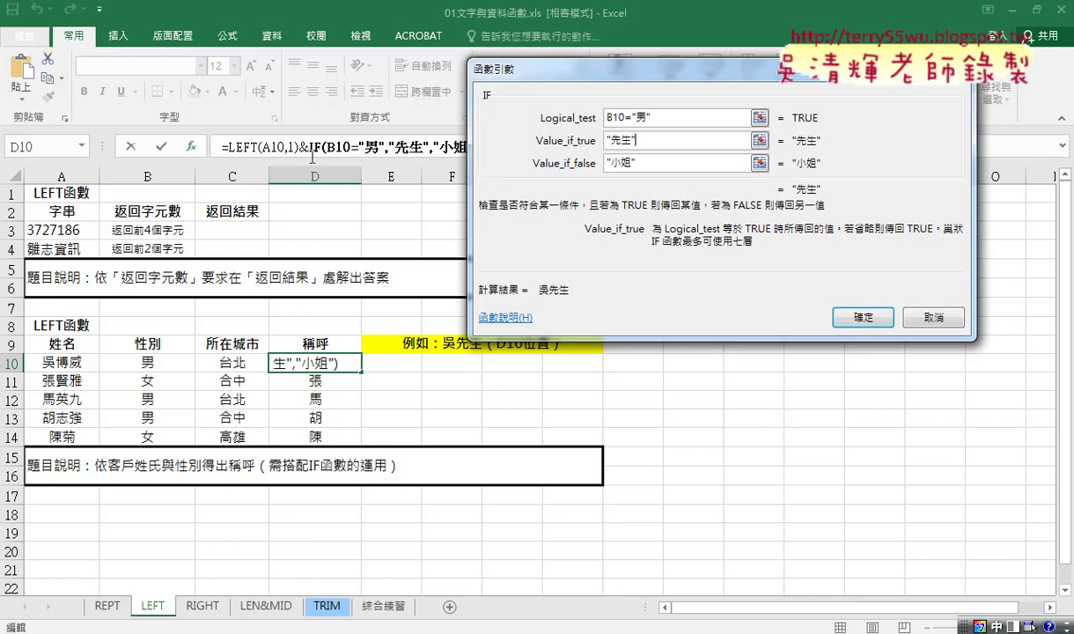
- Confirm the IF formula in D10 and fill it down through D14
click(870, 320)
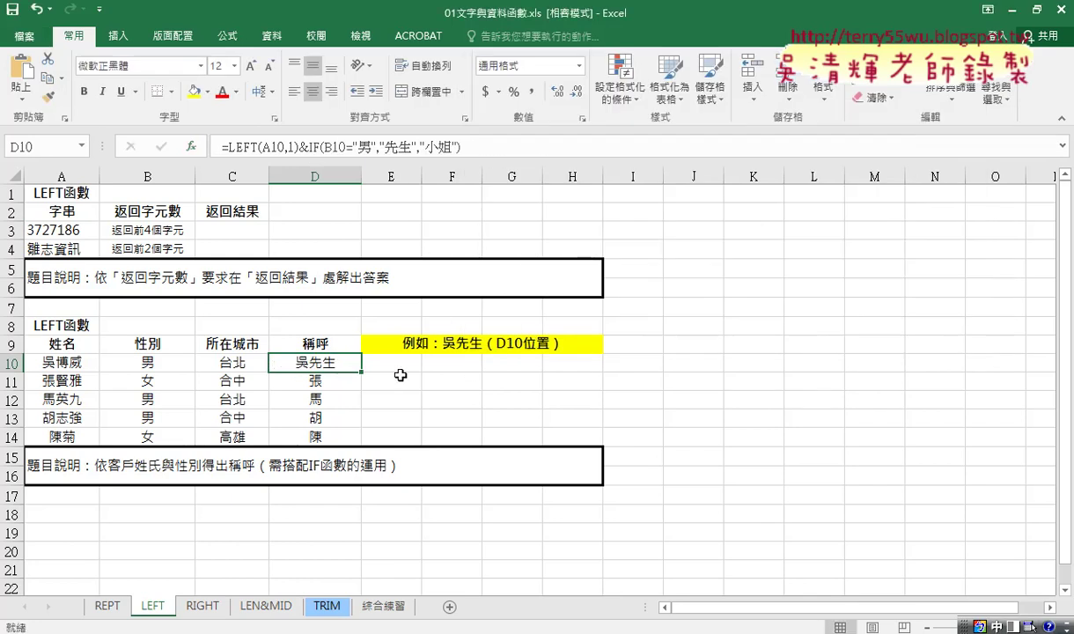
drag(361, 371, 364, 447)
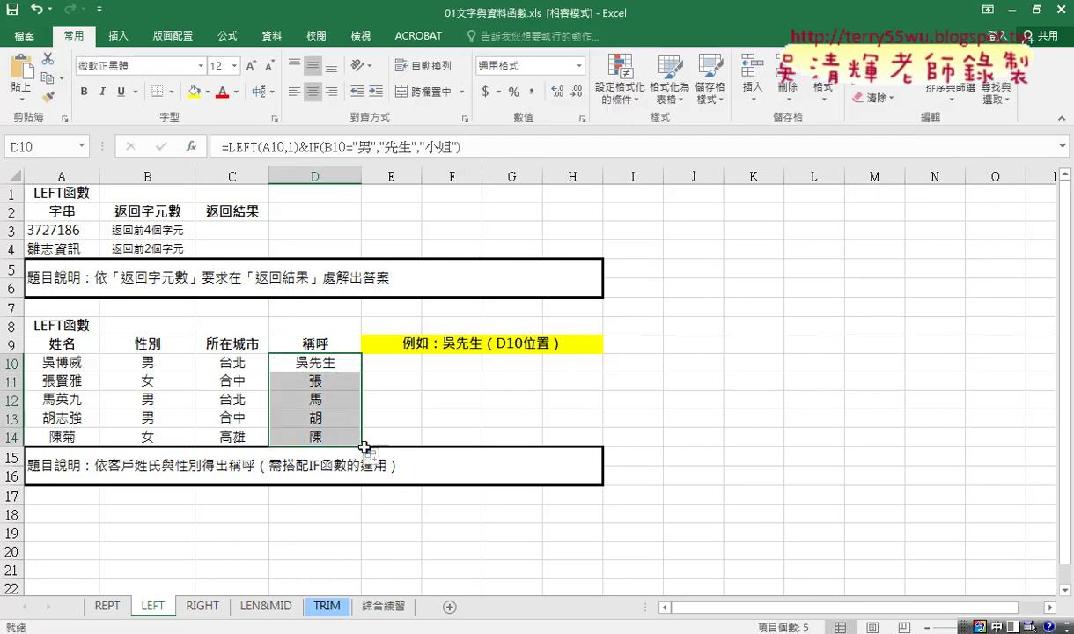